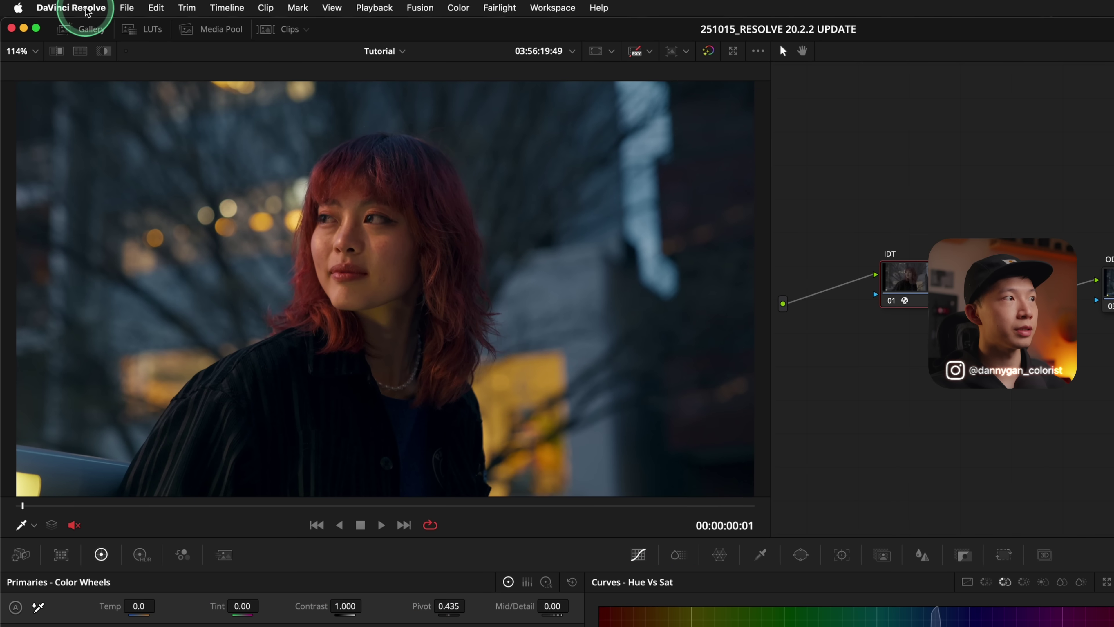
Step: Open Resolve's System General preferences, which show the Mac display color profiles option for viewers
left_click(87, 9)
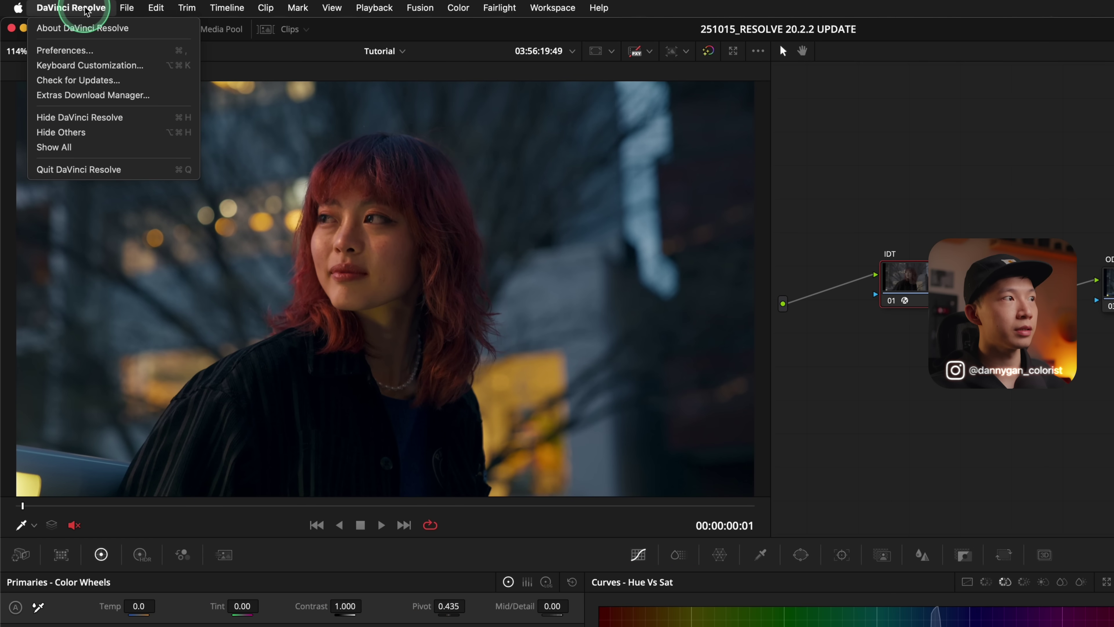
left_click(117, 57)
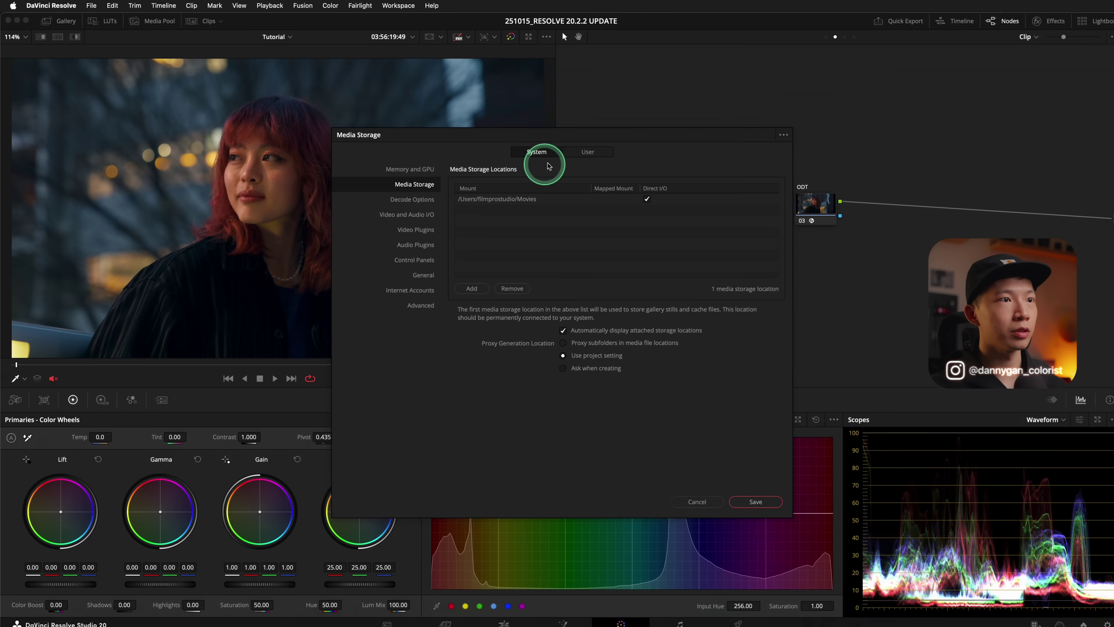
left_click(423, 275)
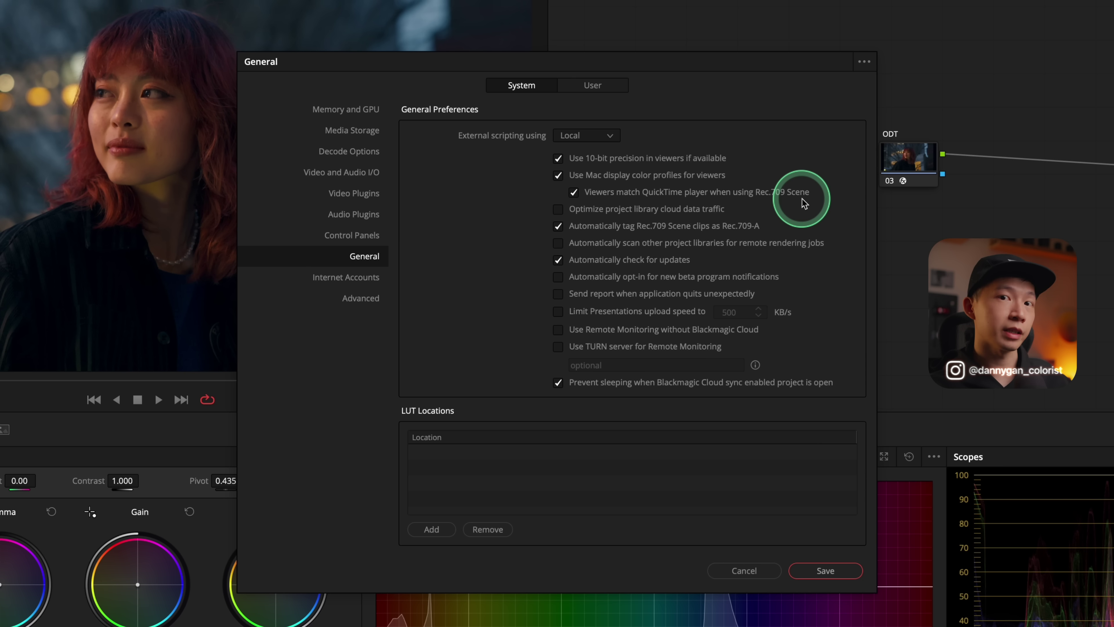
Step: Disable 'Use Mac display color profiles for viewers', save the preferences and confirm the restart notice
left_click(559, 175)
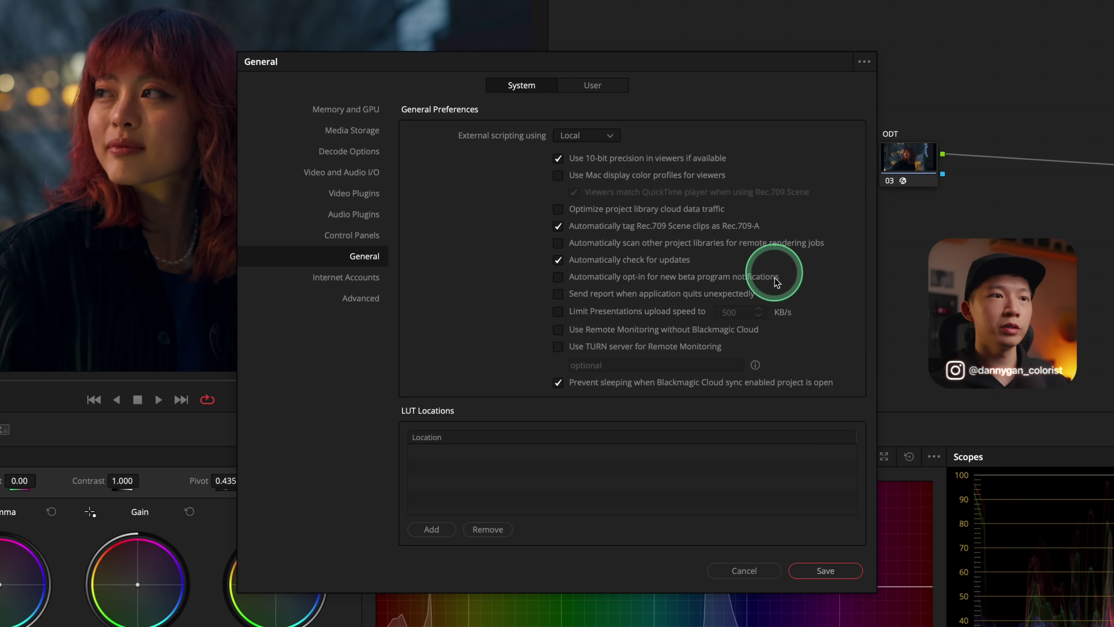
left_click(825, 570)
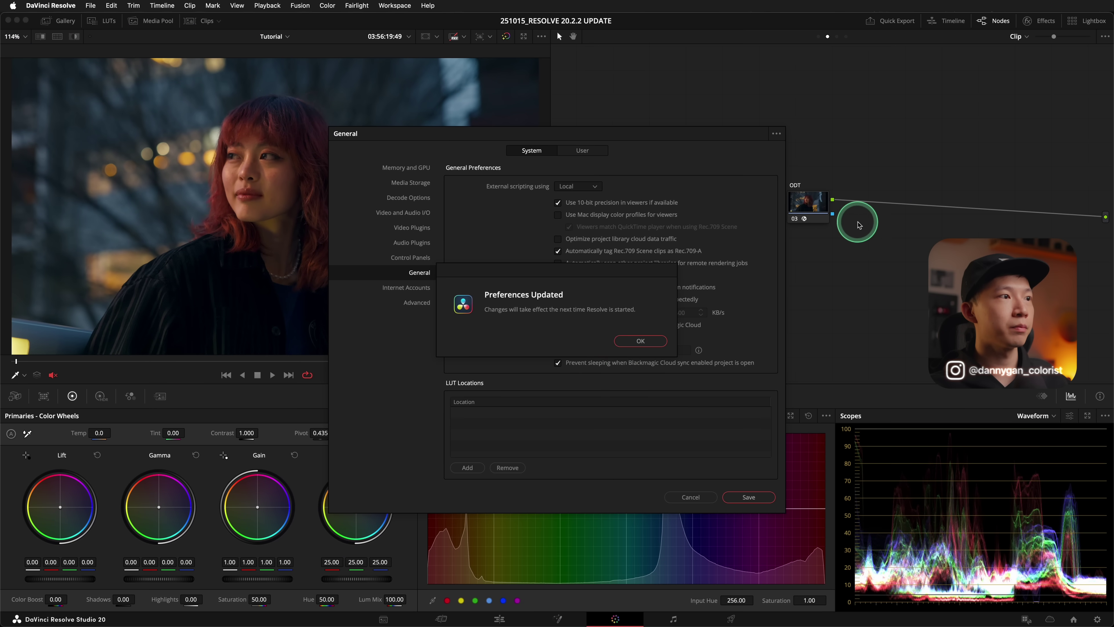
left_click(633, 341)
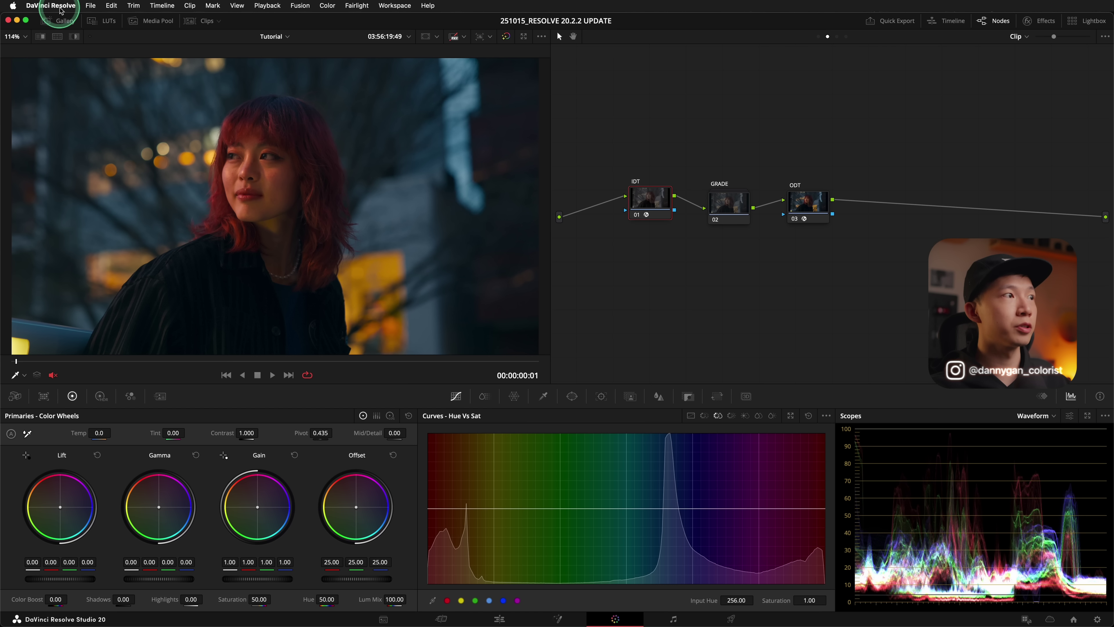
Step: Re-enable 'Use Mac display color profiles for viewers' in Preferences, save, and confirm the restart notice
left_click(62, 6)
left_click(46, 35)
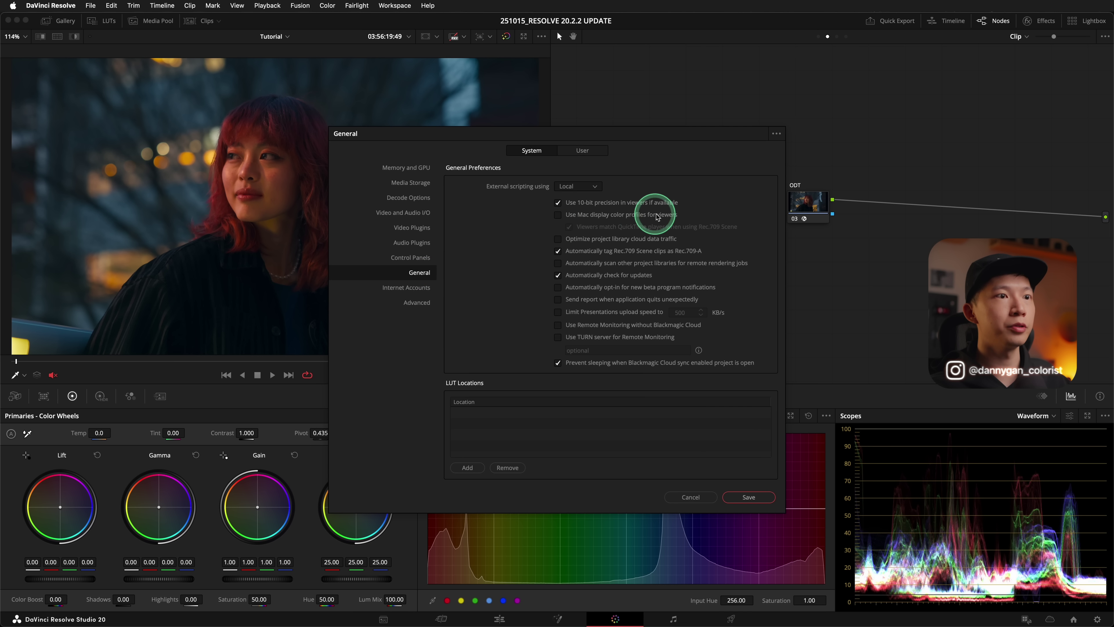
left_click(627, 215)
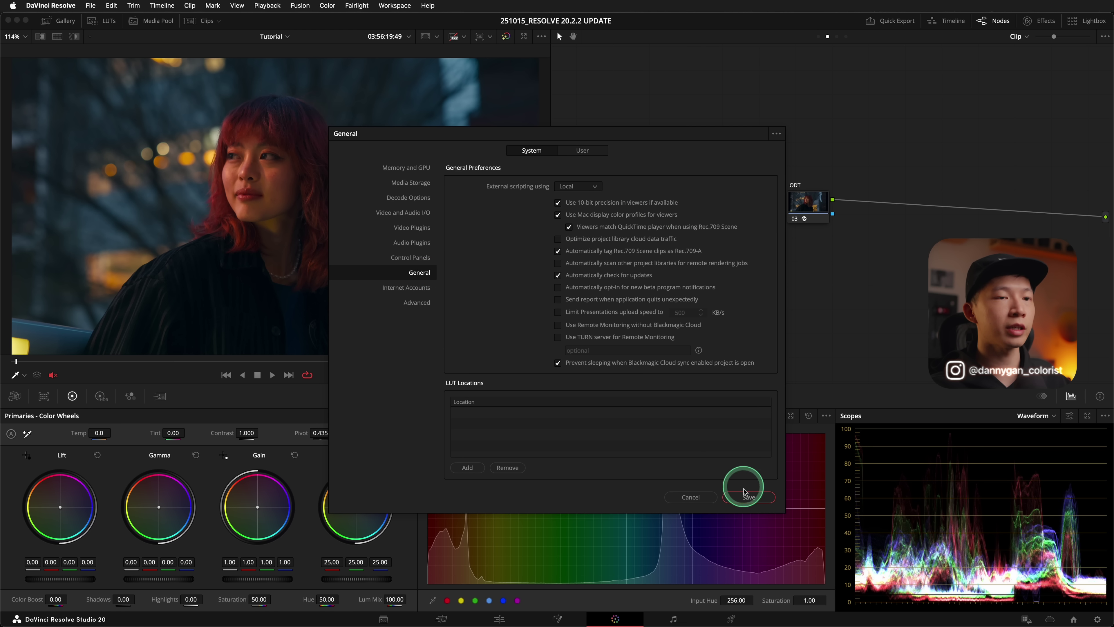
left_click(747, 497)
left_click(642, 335)
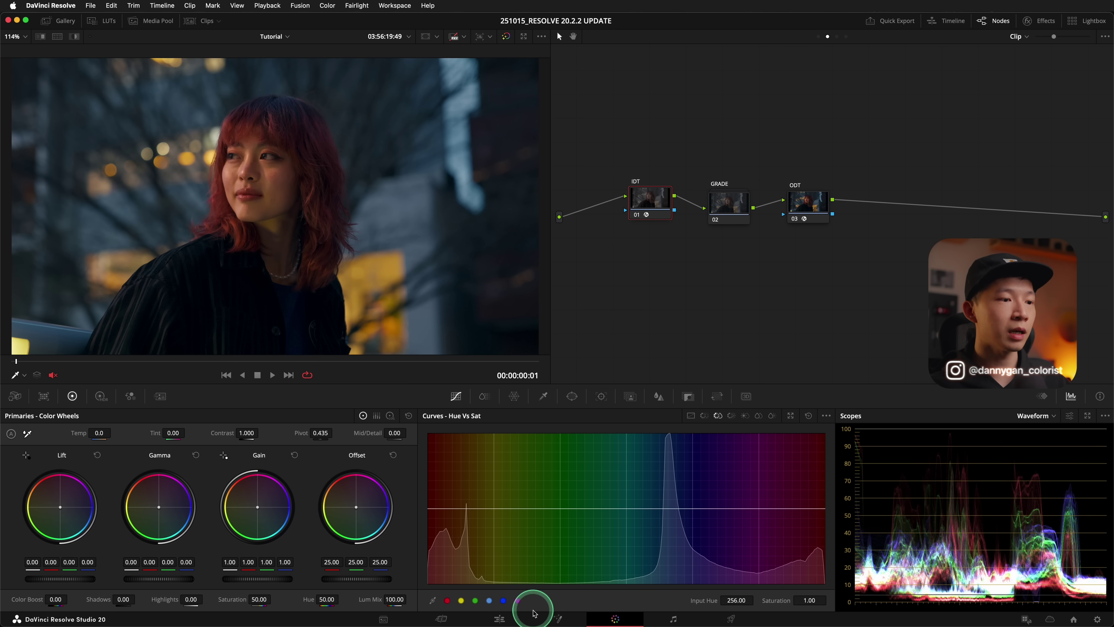
Step: Select the ODT node and show its Color Space Transform from DaVinci Wide Gamut to Rec.709 Gamma 2.4
left_click(499, 619)
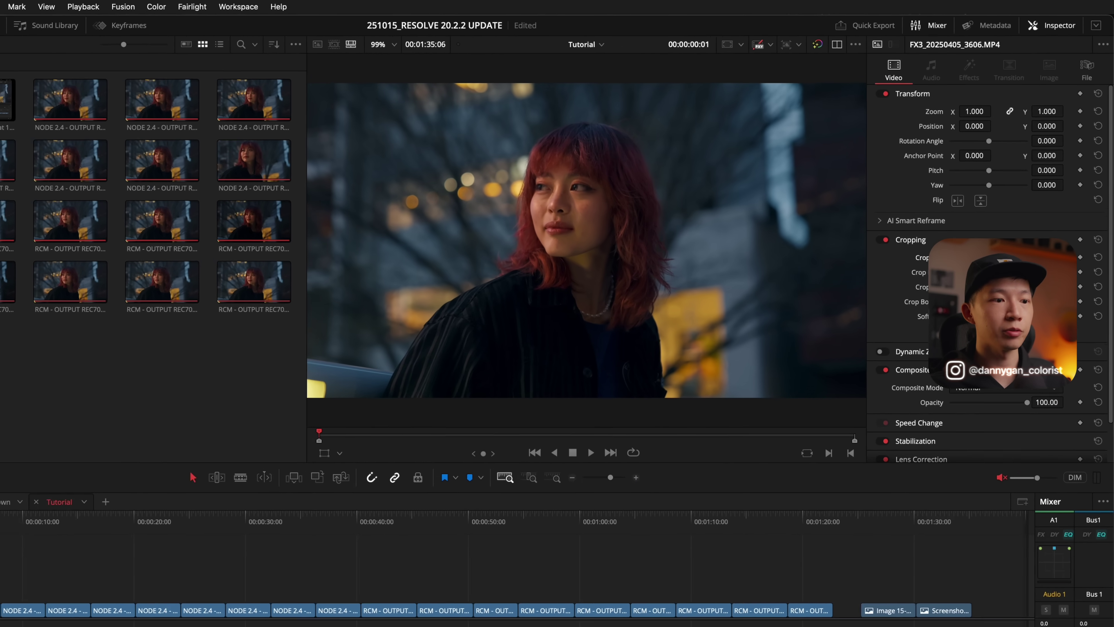
left_click(614, 618)
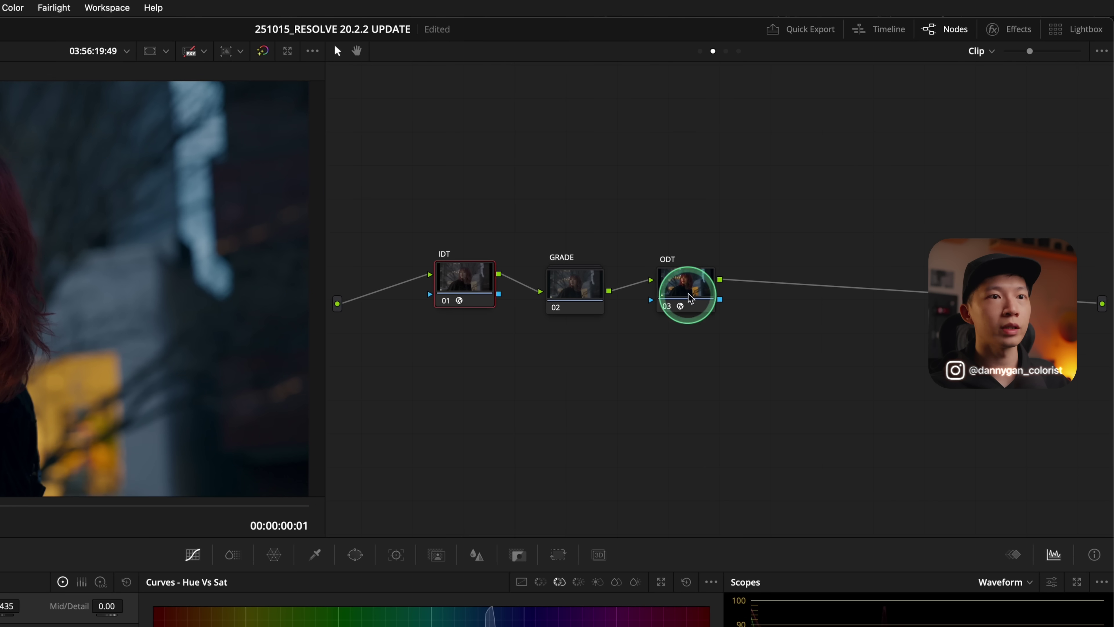
left_click(690, 298)
left_click(1010, 29)
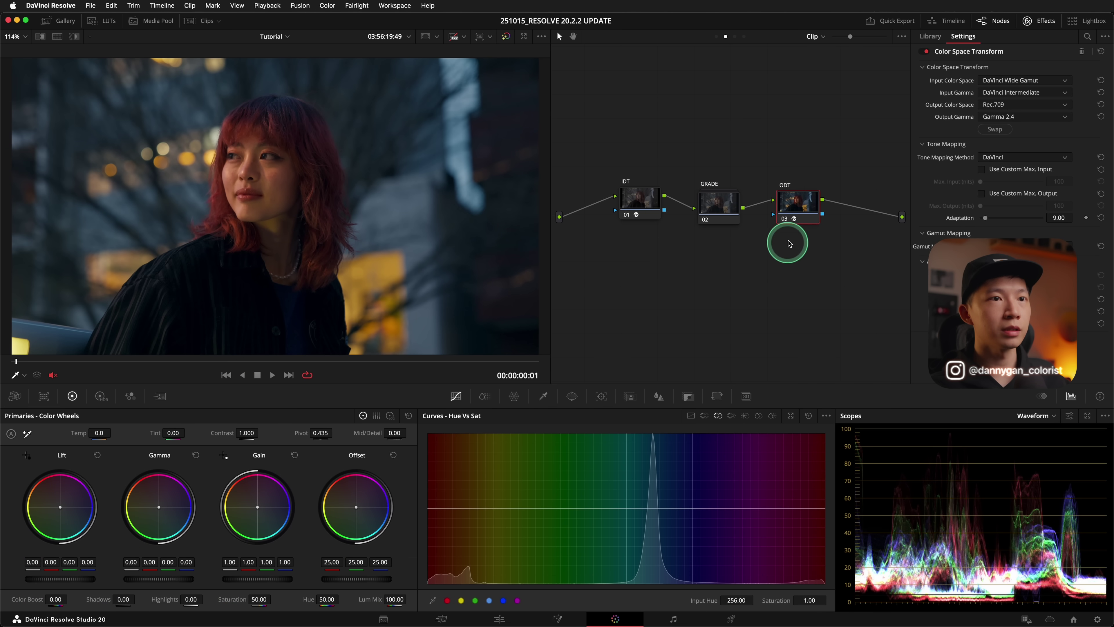
Step: Bypass the IDT and ODT nodes and switch color science to DaVinci YRGB Color Managed
left_click(785, 219)
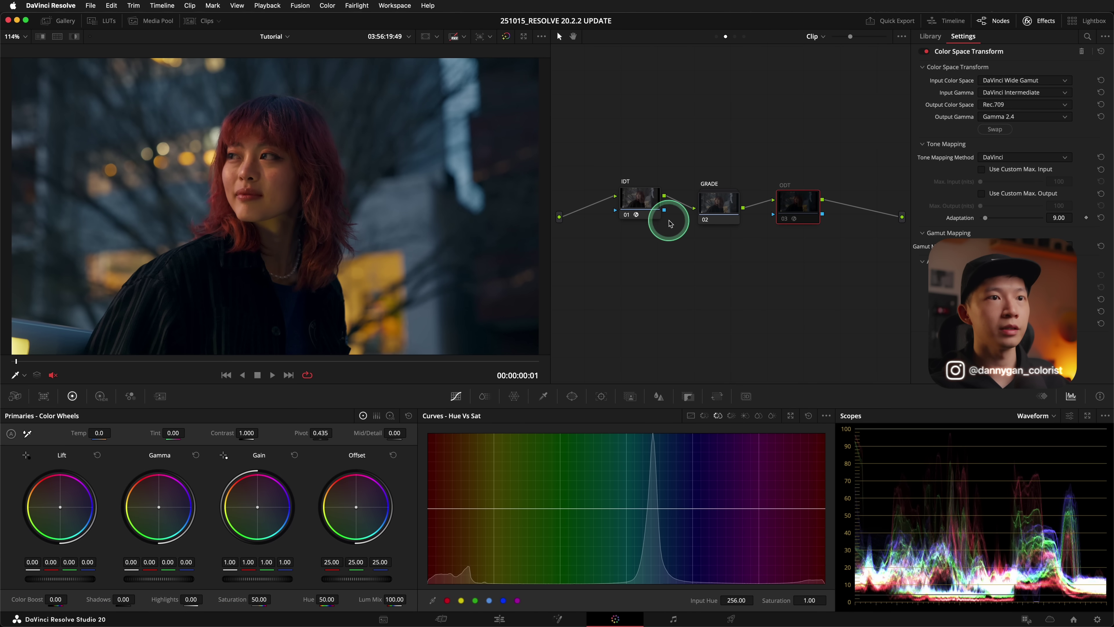
left_click(625, 215)
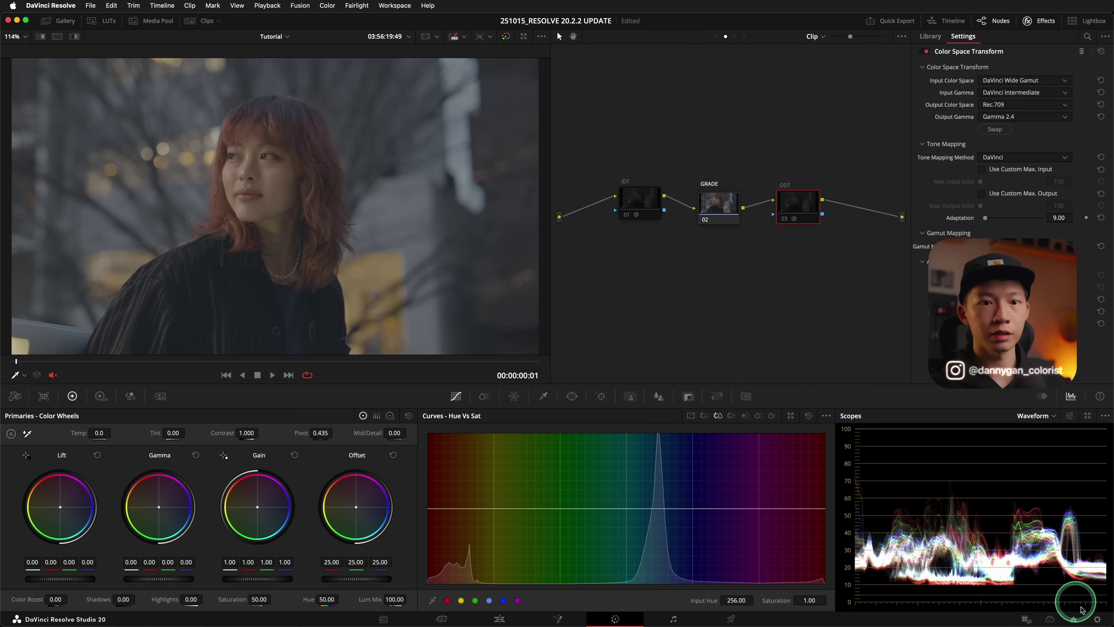
left_click(1097, 619)
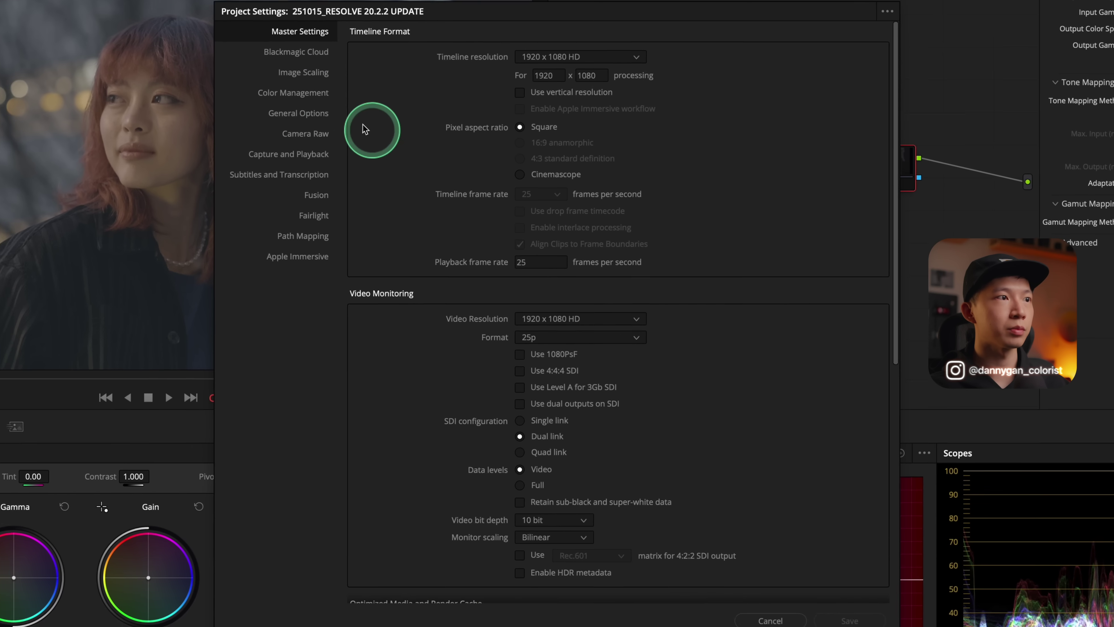
left_click(367, 153)
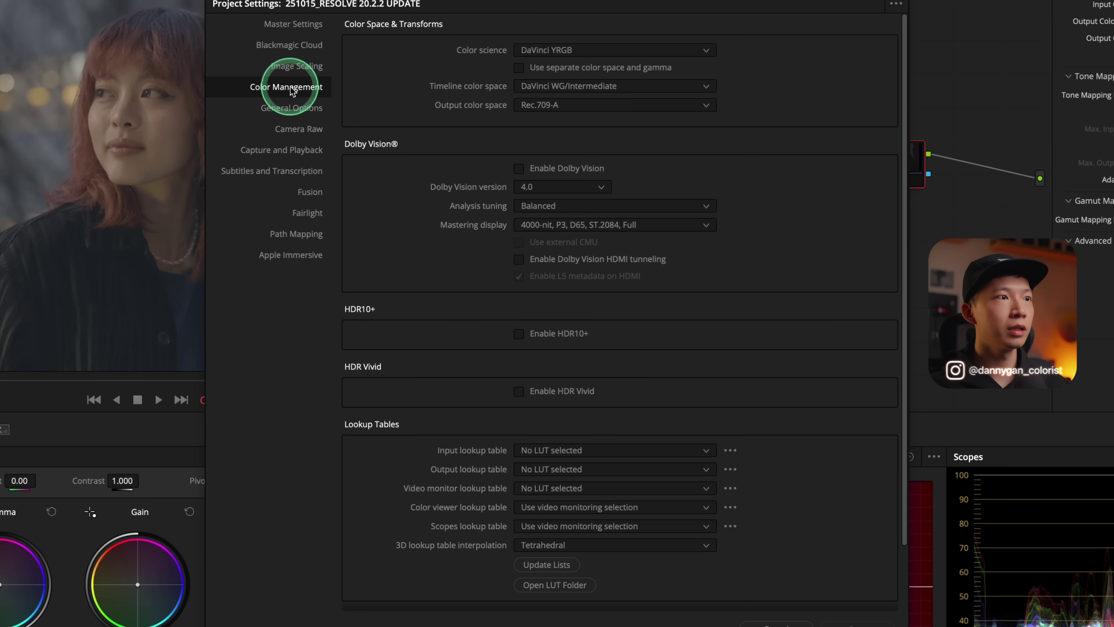
left_click(659, 52)
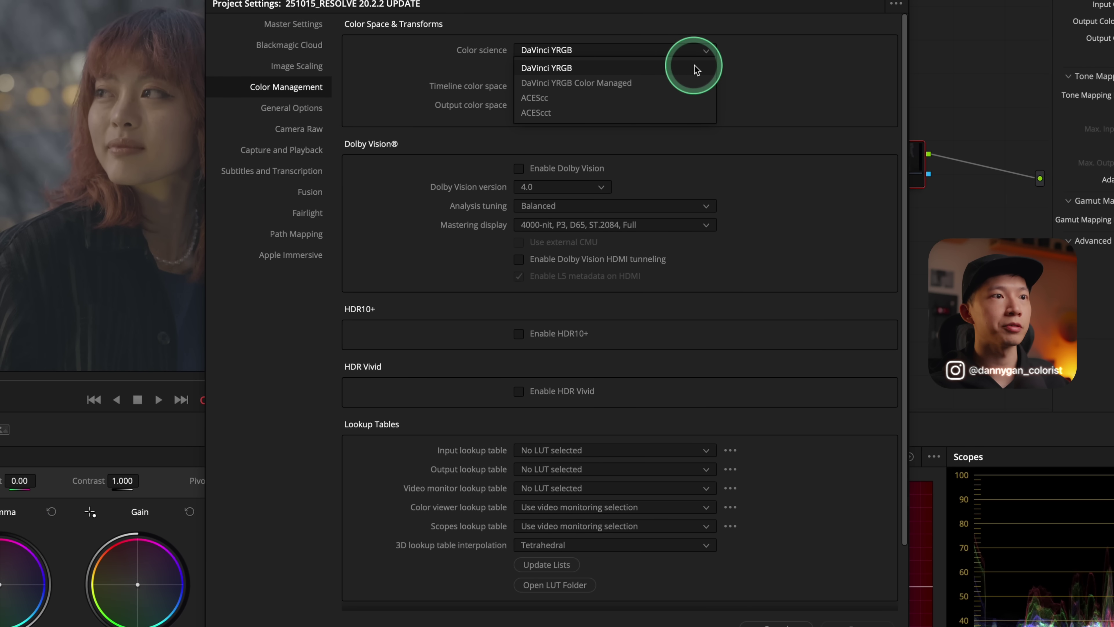
left_click(692, 90)
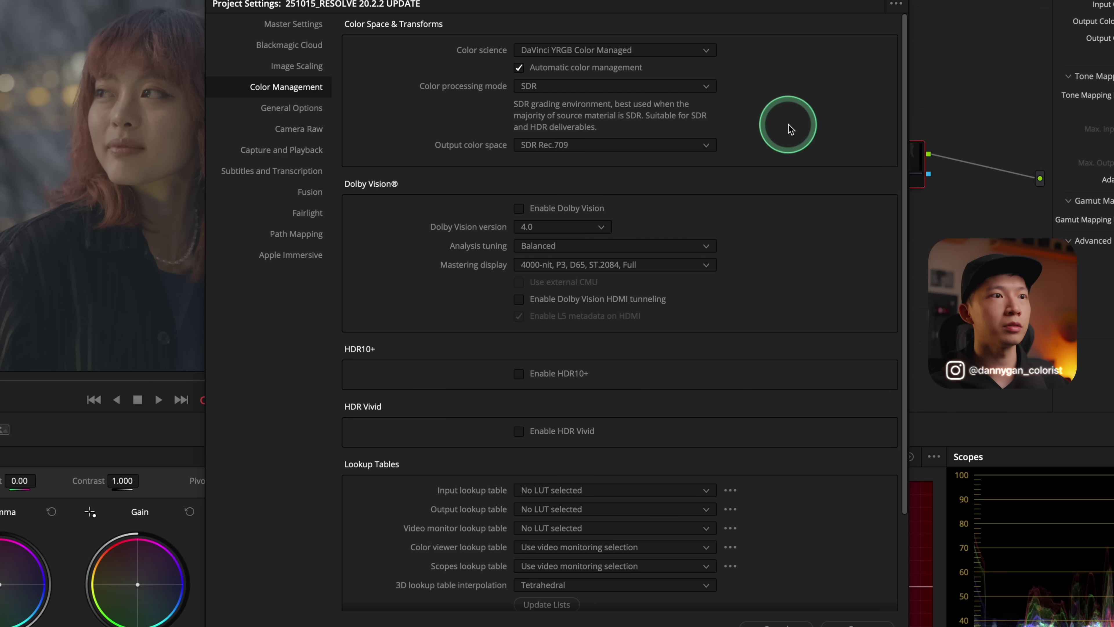
Step: Turn off automatic color management, choose Custom processing, and set input to S-Gamut3.Cine/S-Log3
left_click(558, 72)
left_click(621, 86)
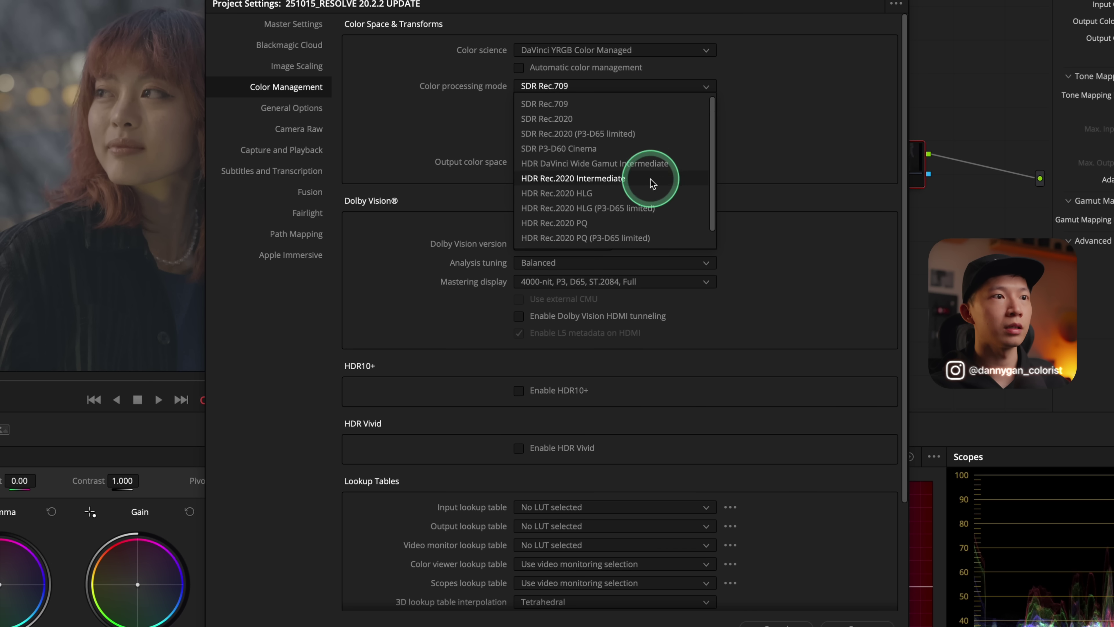
left_click(539, 239)
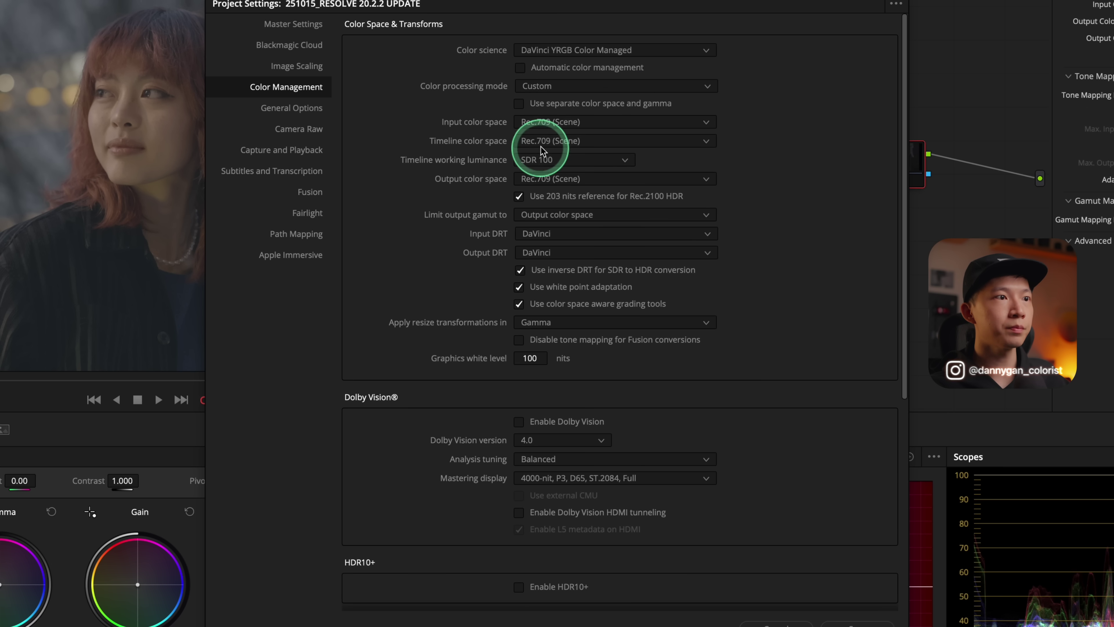
left_click(559, 123)
scroll(614, 145, "down", 5)
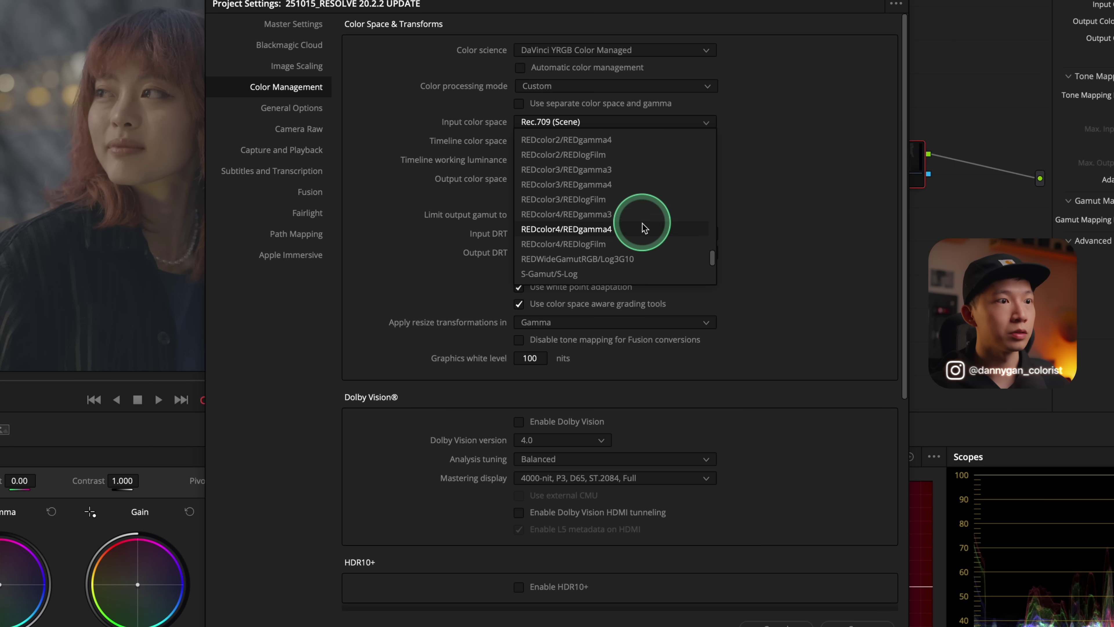
left_click(605, 259)
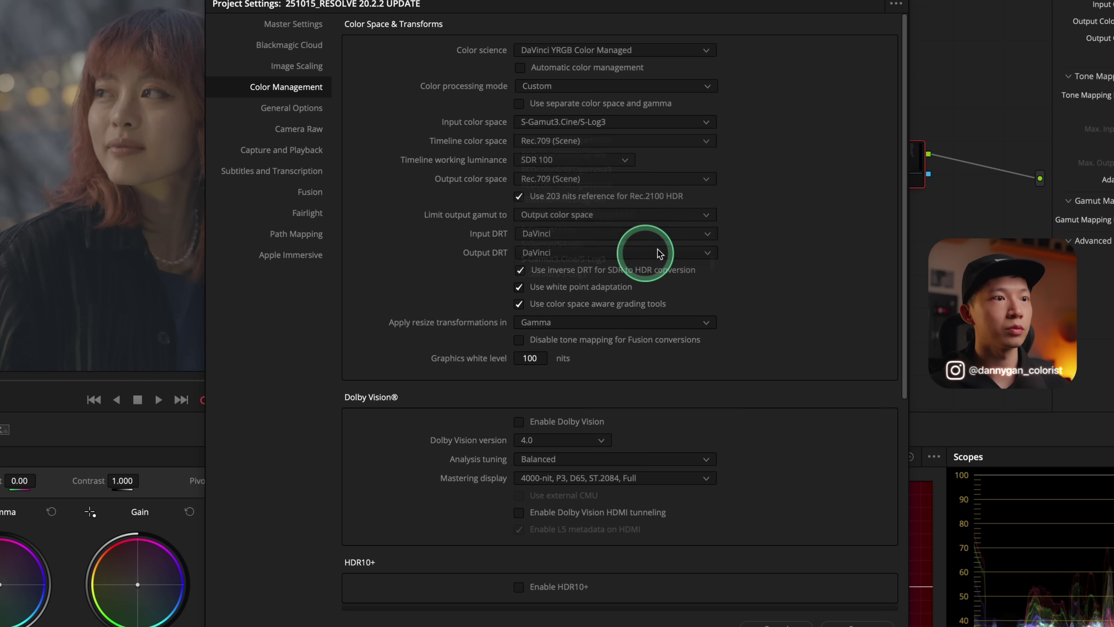
Step: Set timeline color space to DaVinci WG/Intermediate, keep Rec.709 (Scene) output, and save
left_click(670, 146)
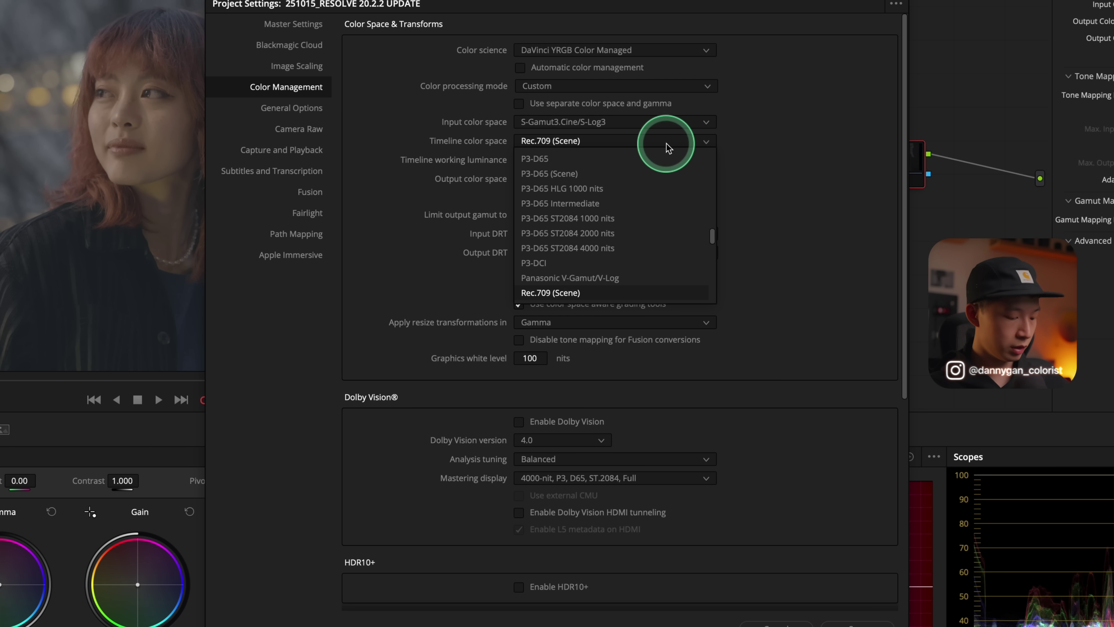
scroll(667, 149, "up", 3)
left_click(670, 162)
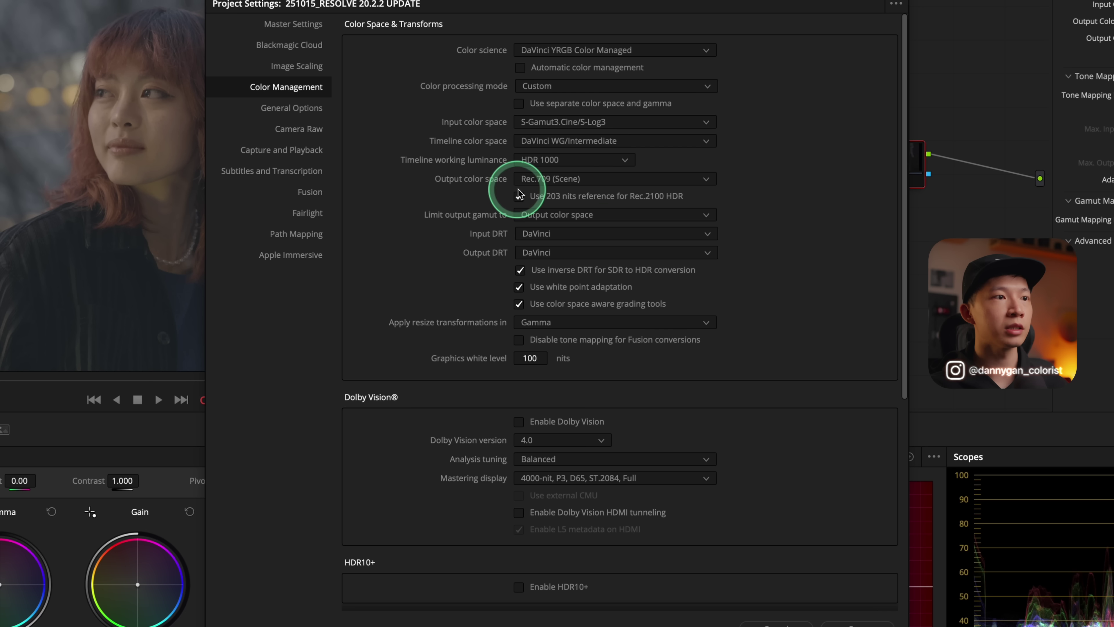
left_click(686, 181)
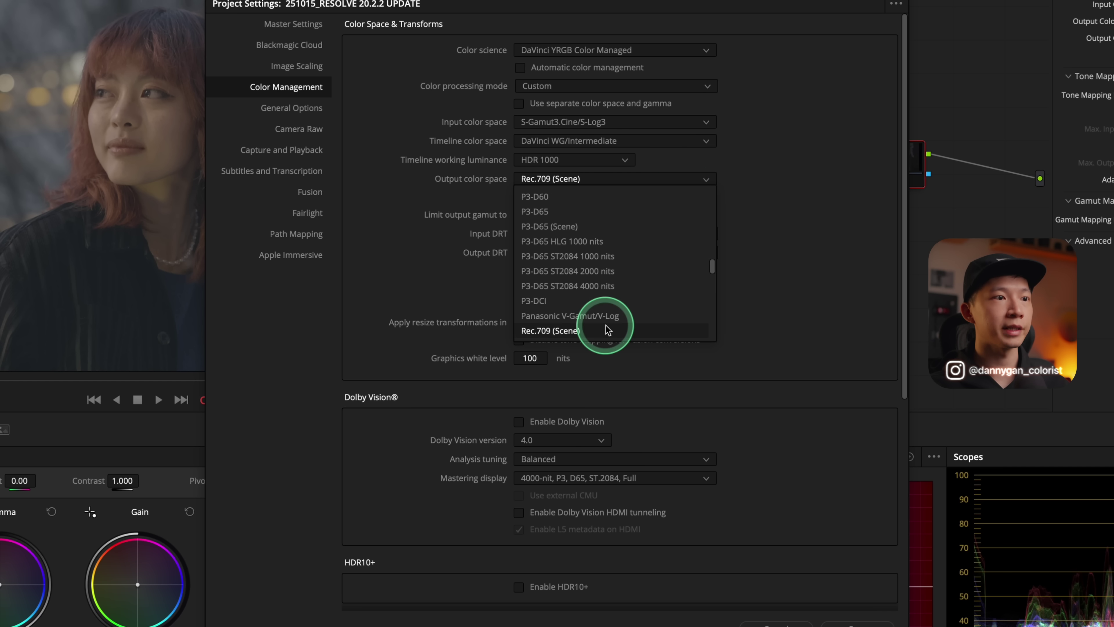
scroll(607, 330, "down", 3)
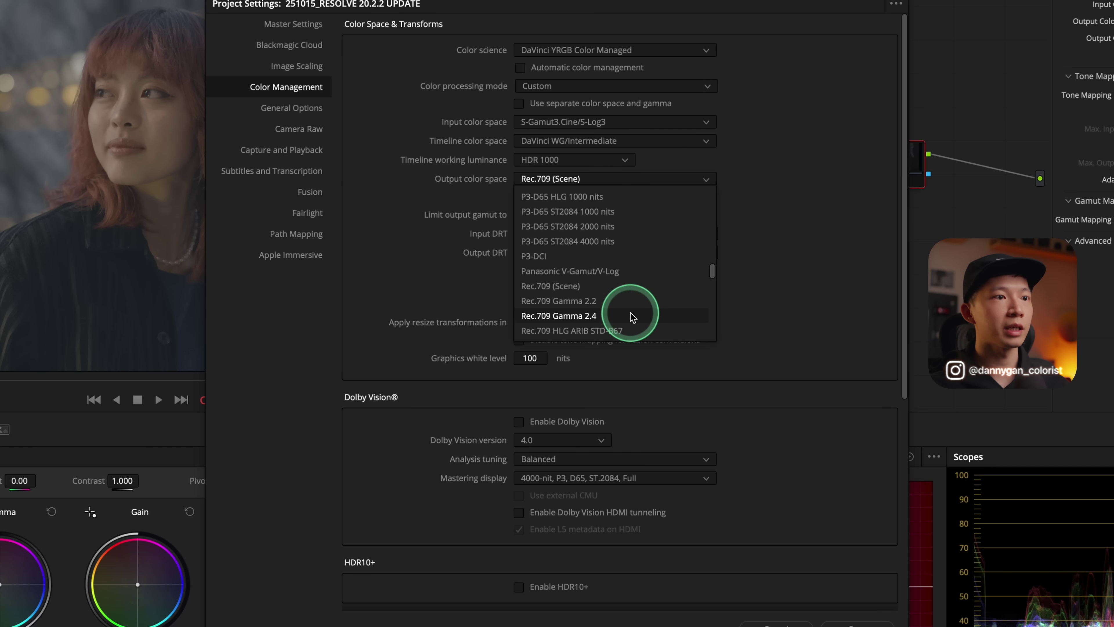
scroll(625, 313, "down", 3)
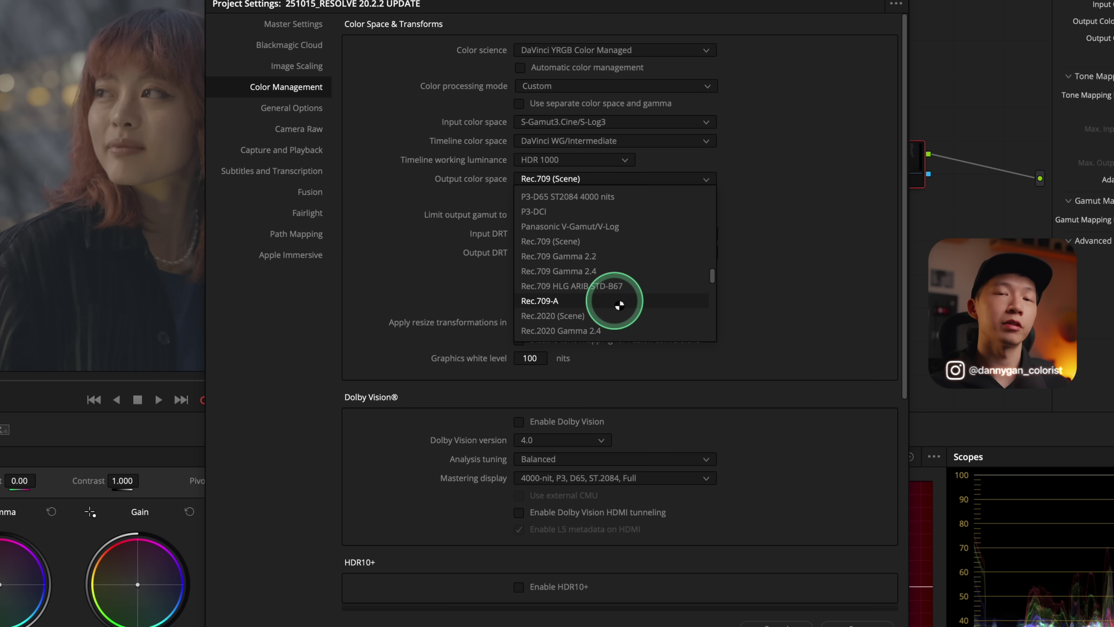
left_click(870, 624)
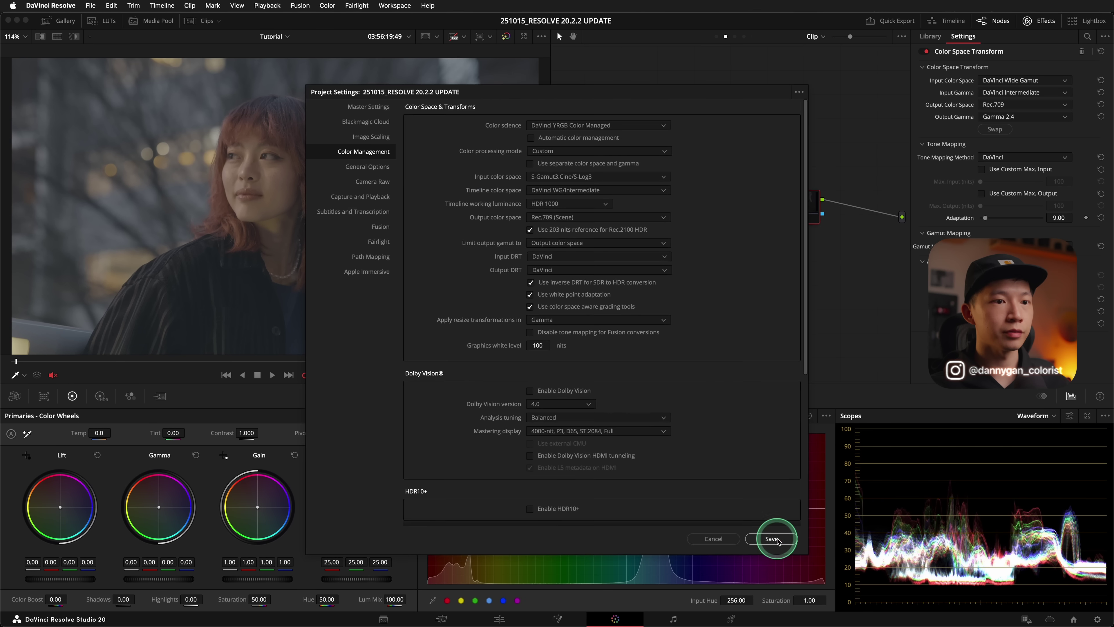
left_click(860, 622)
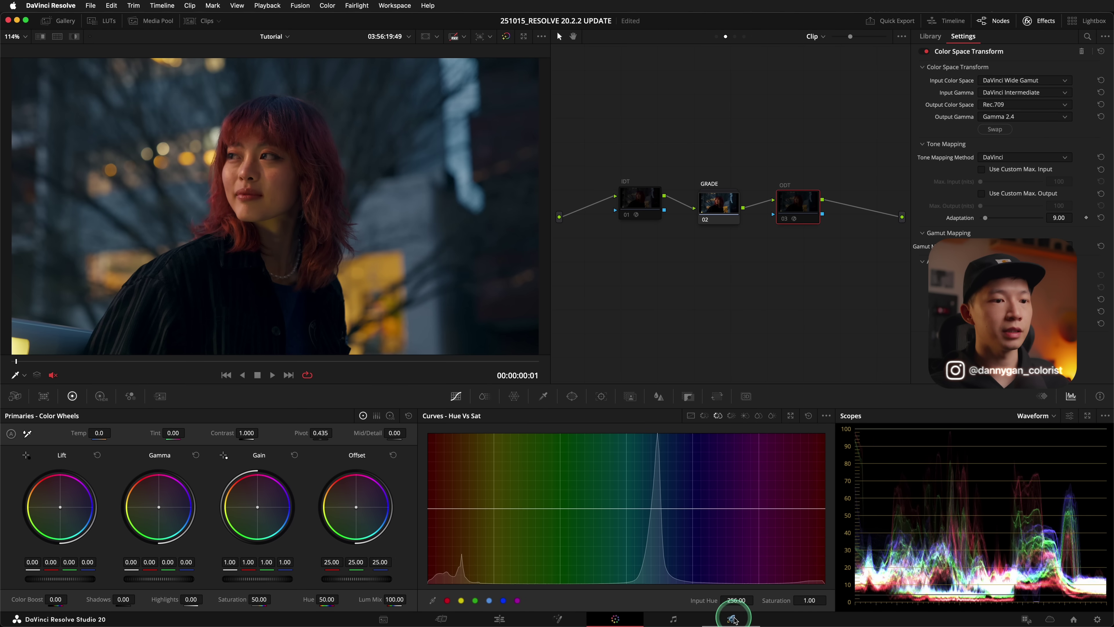
Step: On the Deliver page, expand Advanced Settings and scroll through the export Gamma Tag options
left_click(730, 618)
left_click(26, 477)
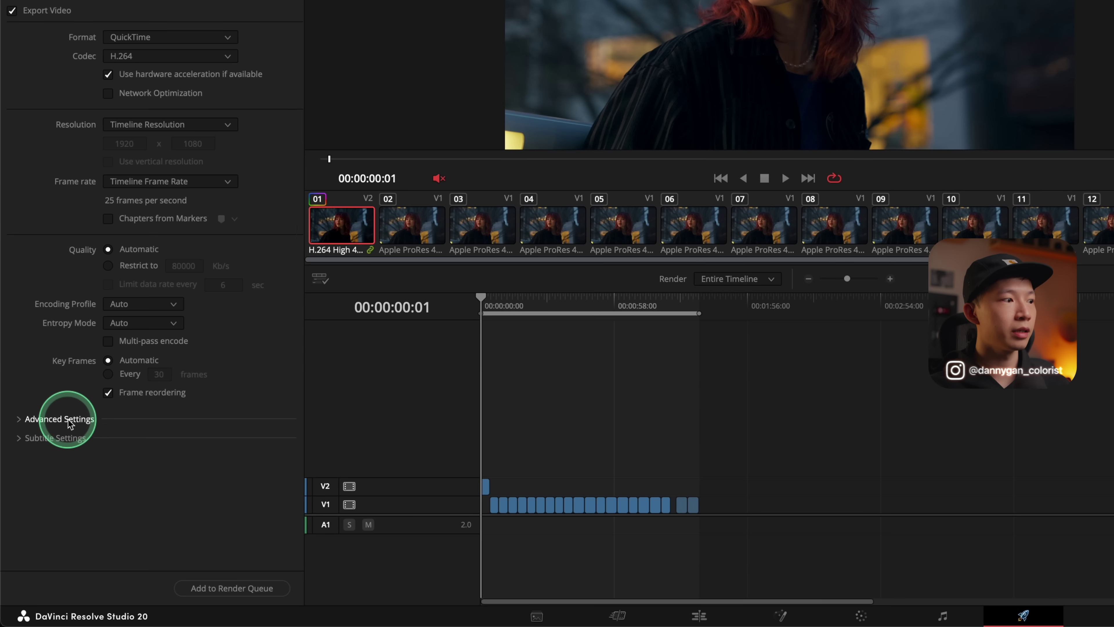
scroll(259, 369, "down", 6)
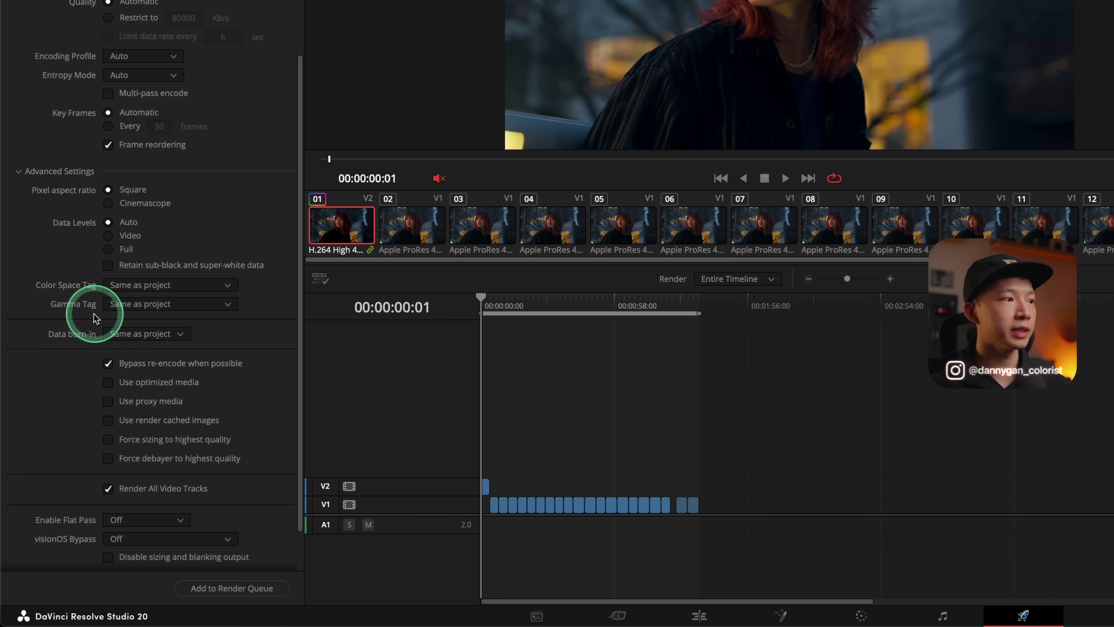
left_click(228, 307)
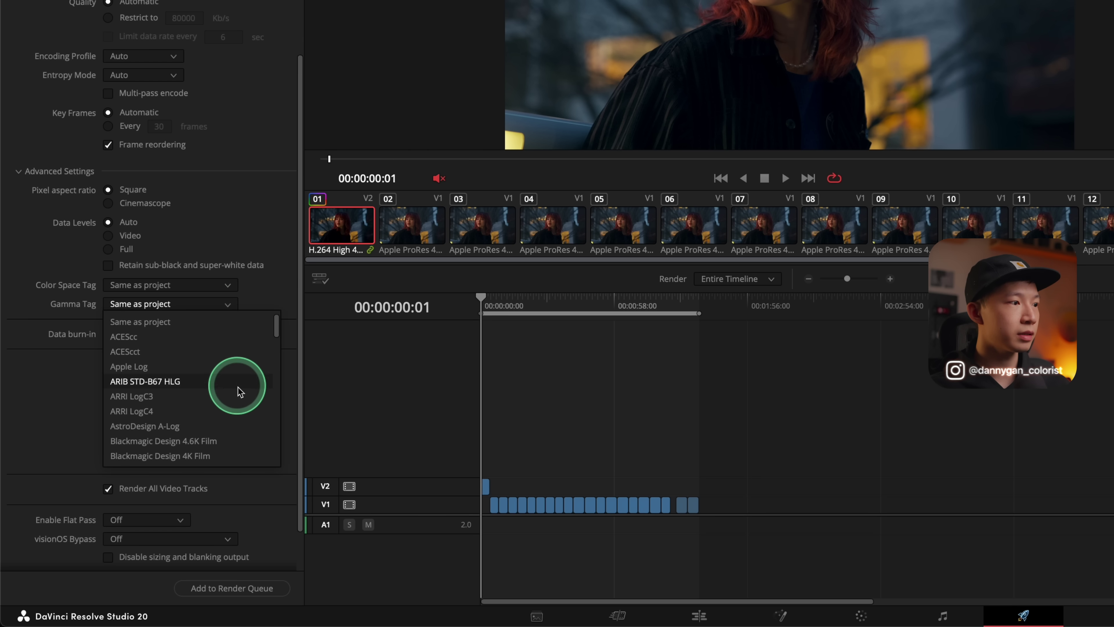
scroll(238, 390, "down", 10)
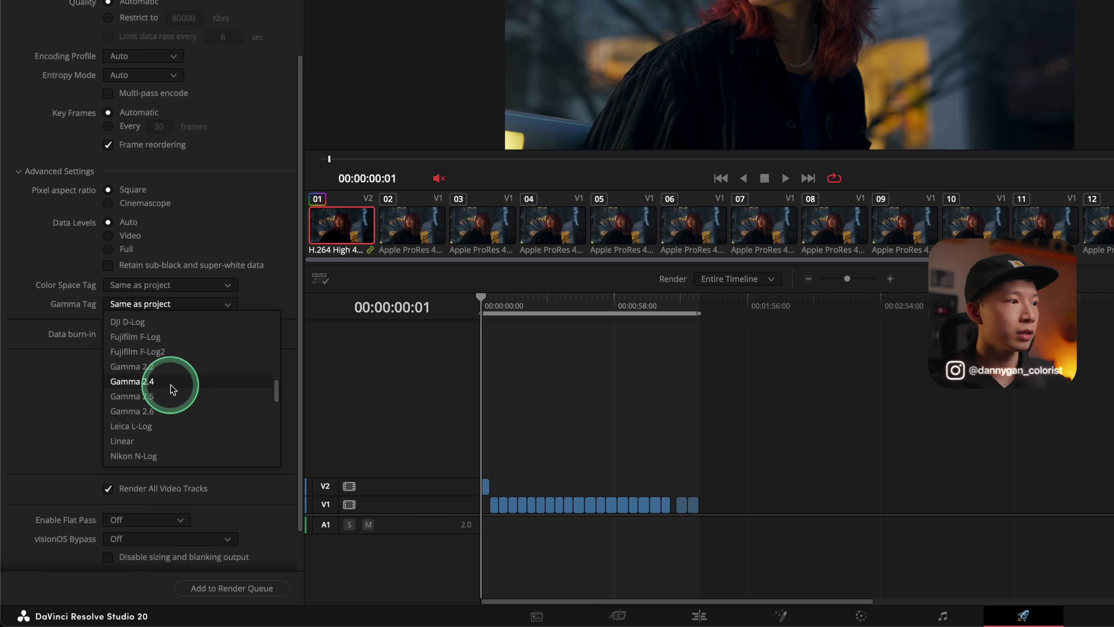
scroll(222, 386, "down", 3)
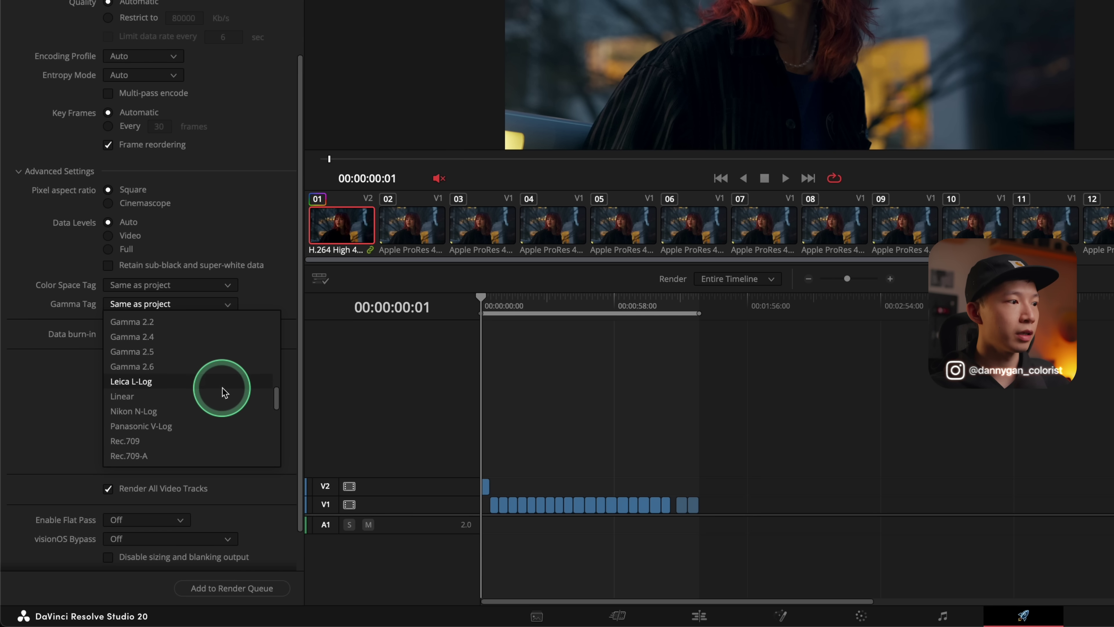
scroll(222, 387, "down", 2)
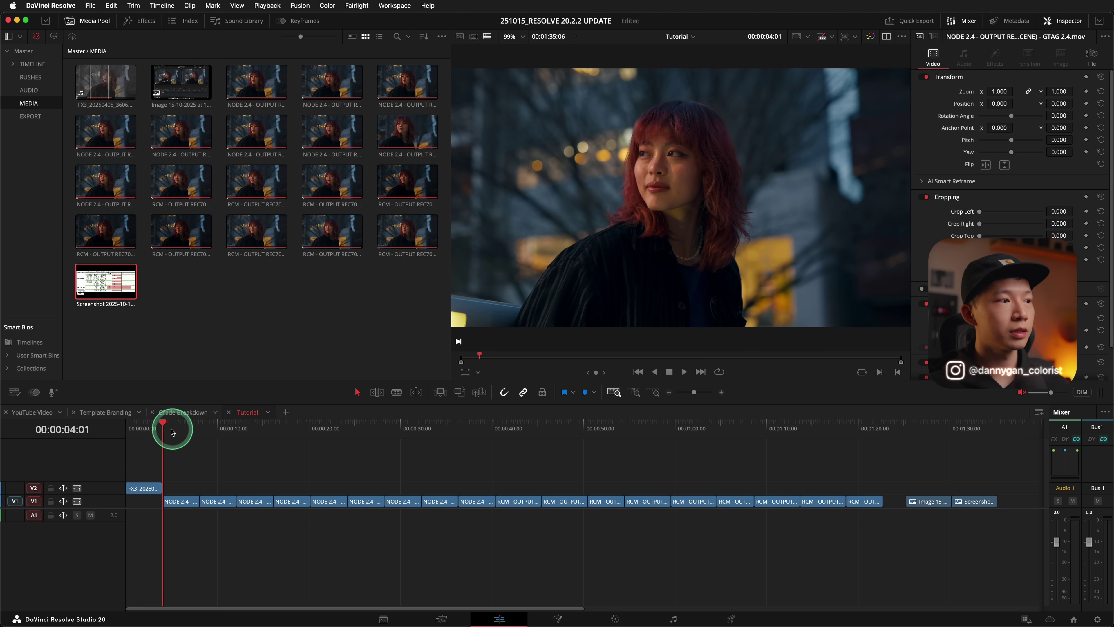
Step: Scrub and step through the NODE and RCM test clips with J/K/L and arrow keys, then return to Color
left_click_drag(170, 424, 237, 442)
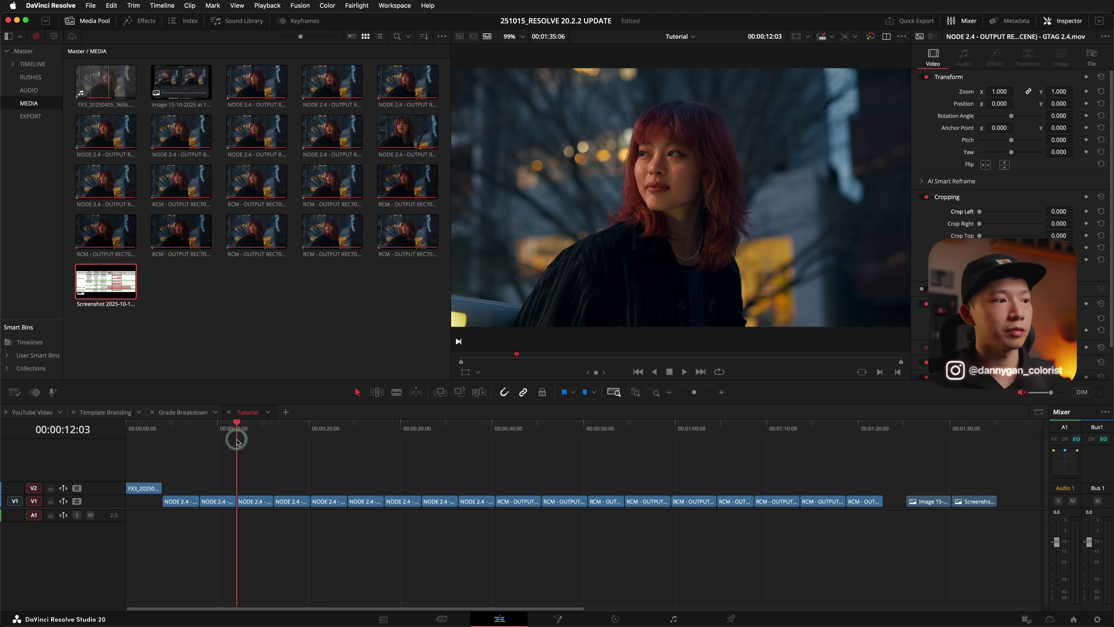
key("l")
key("l")
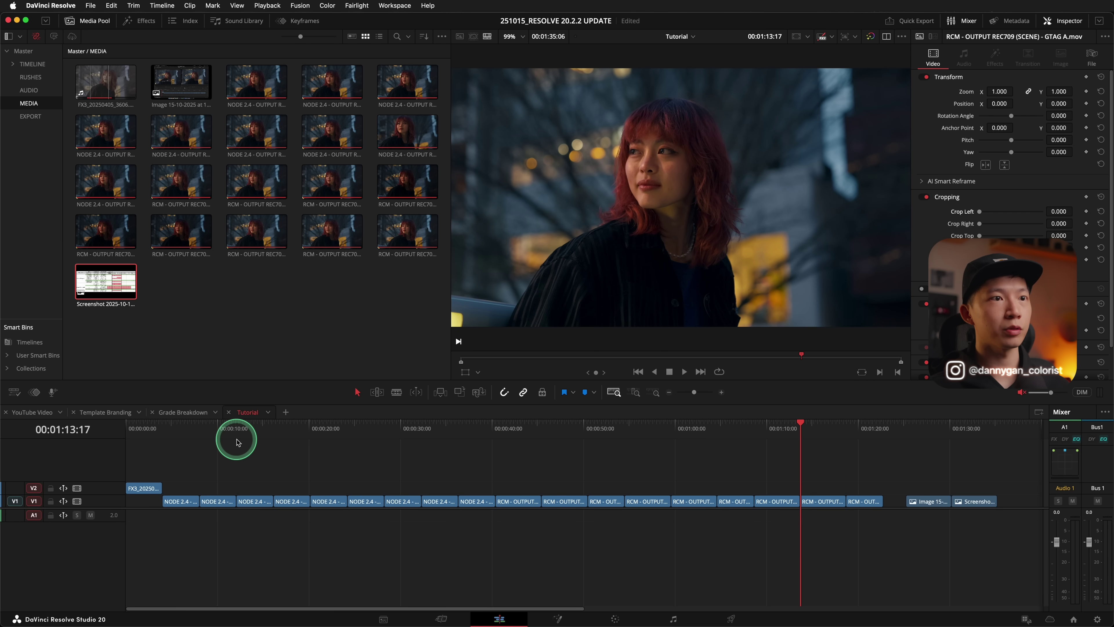
key("j")
key("j")
key("k")
key("j")
key("j")
key("k")
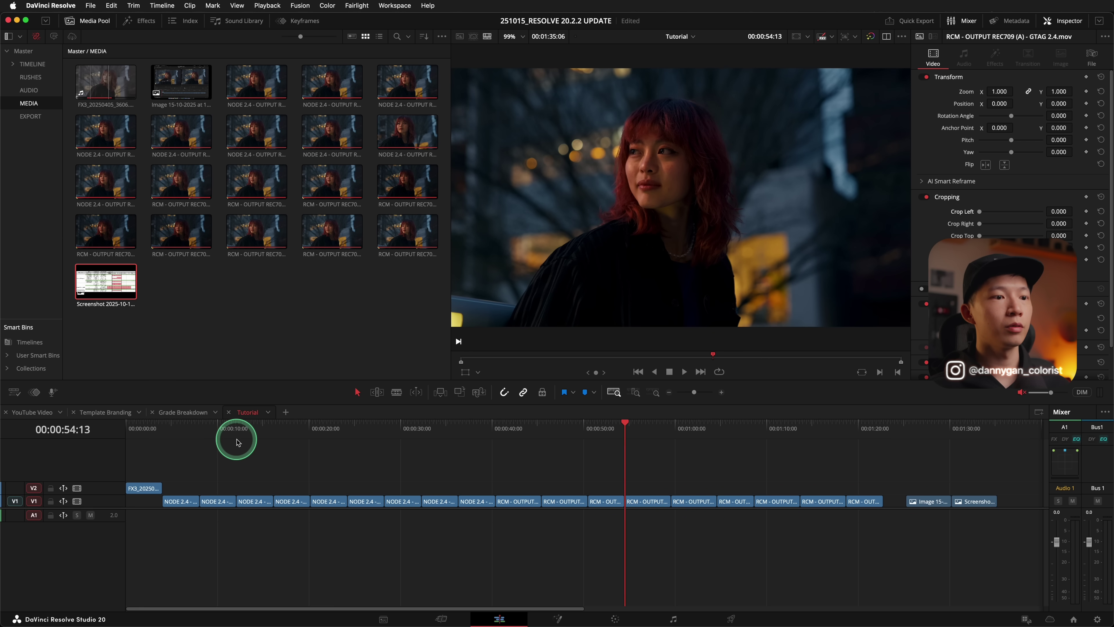
key("Down")
key("Down")
key("Down")
key("Down")
key("Down")
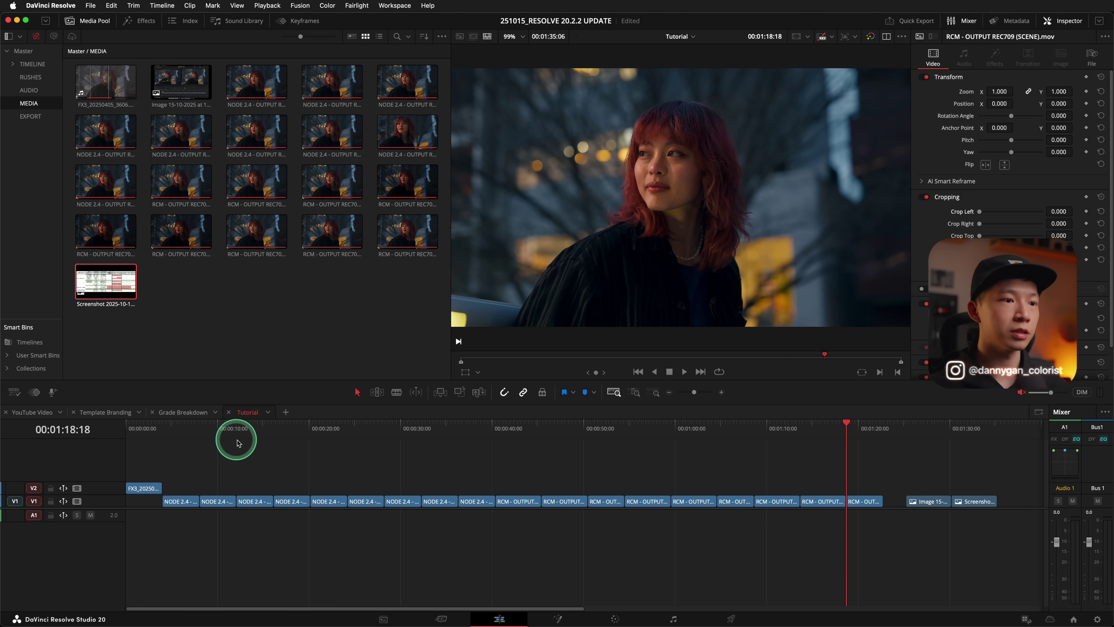
left_click(616, 619)
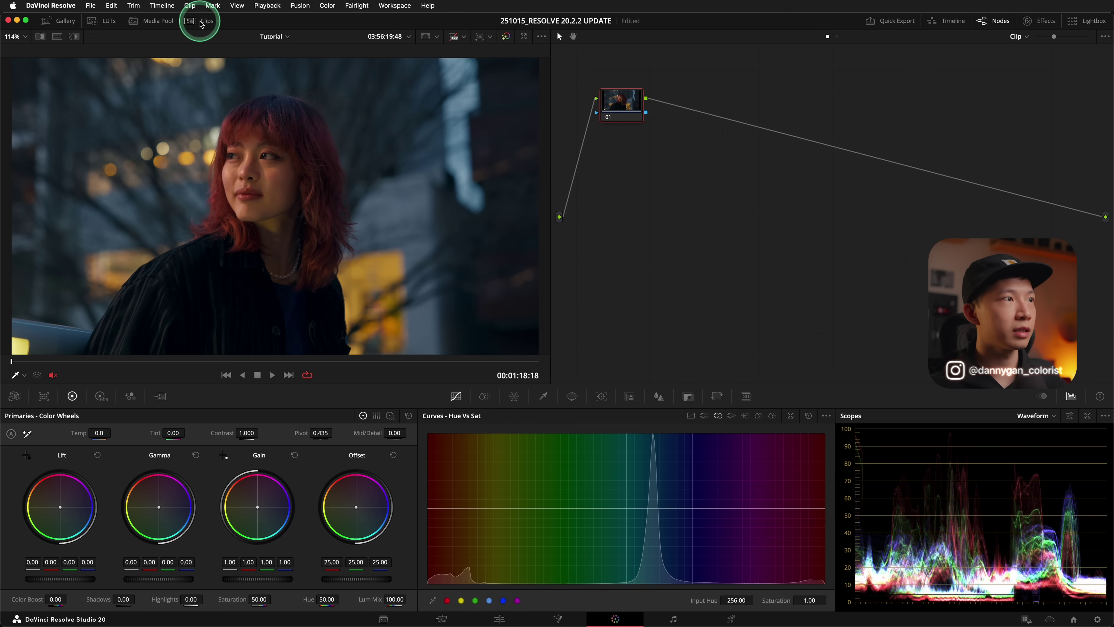
Step: Show the colour-management results table filling the viewer from clip 01, checking Project Settings without changes
left_click(200, 23)
key("Home")
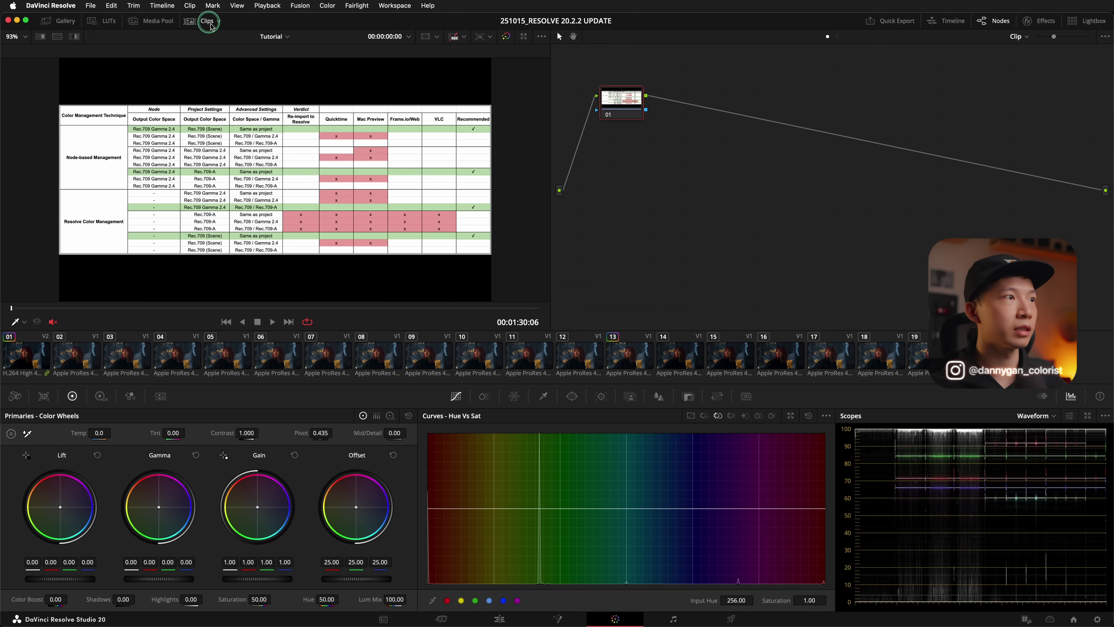
left_click(208, 22)
key("alt+f")
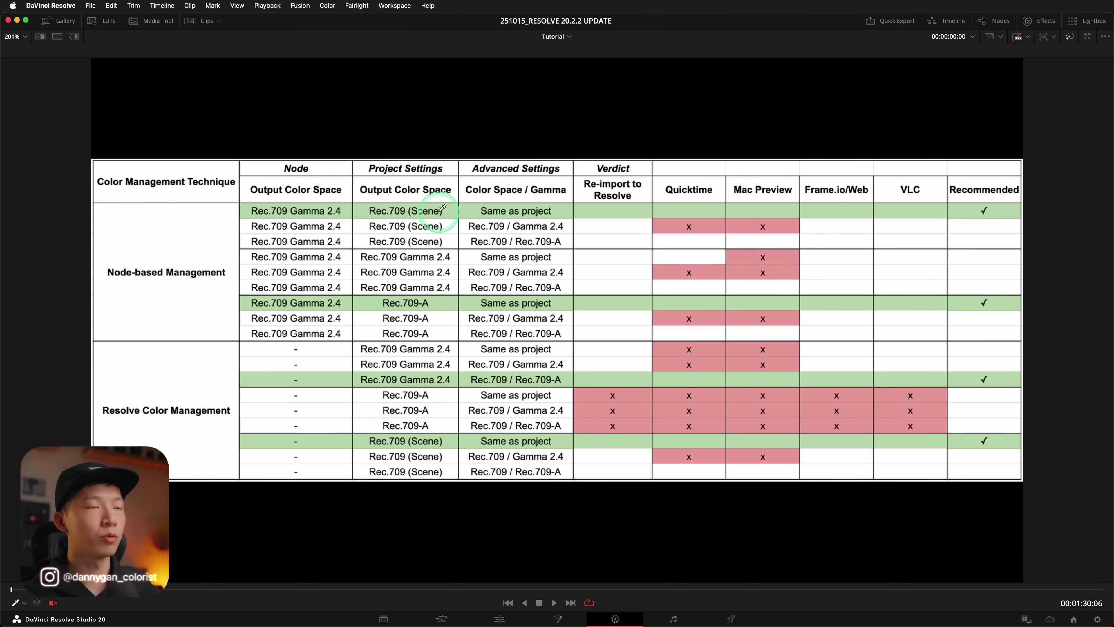
left_click(1098, 619)
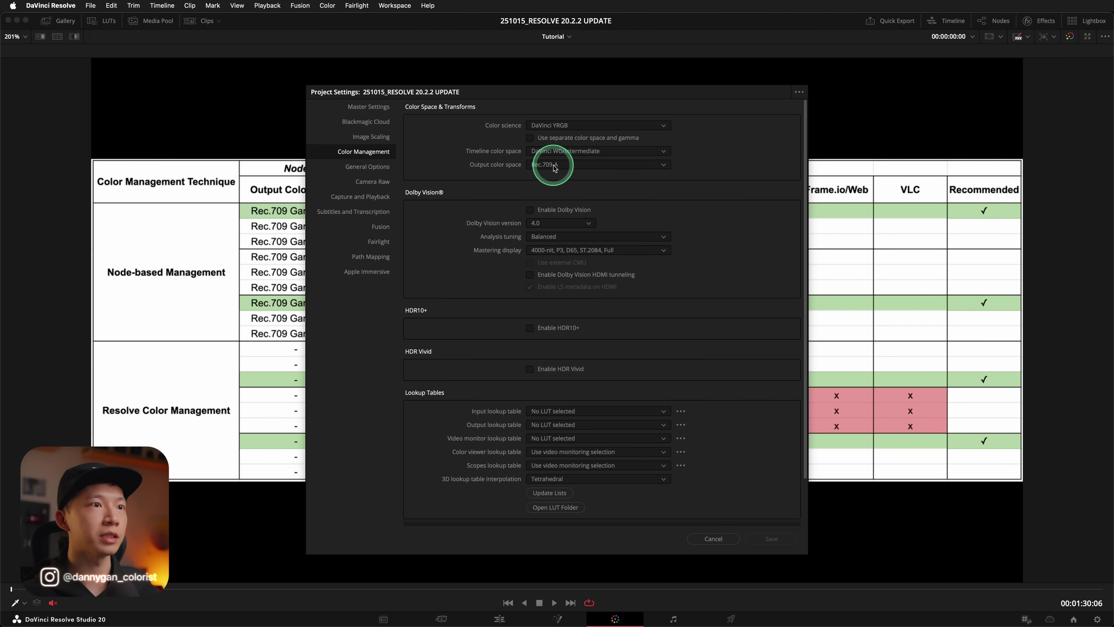
left_click(713, 538)
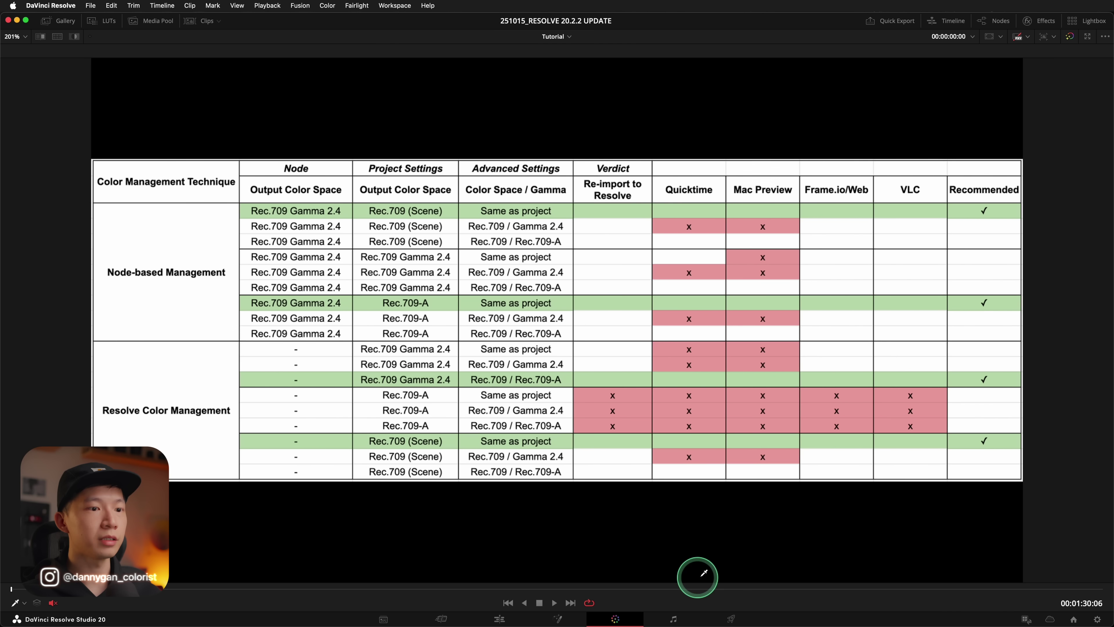
Step: Go to the Deliver page, where export color space and gamma tag are Same as project
left_click(730, 618)
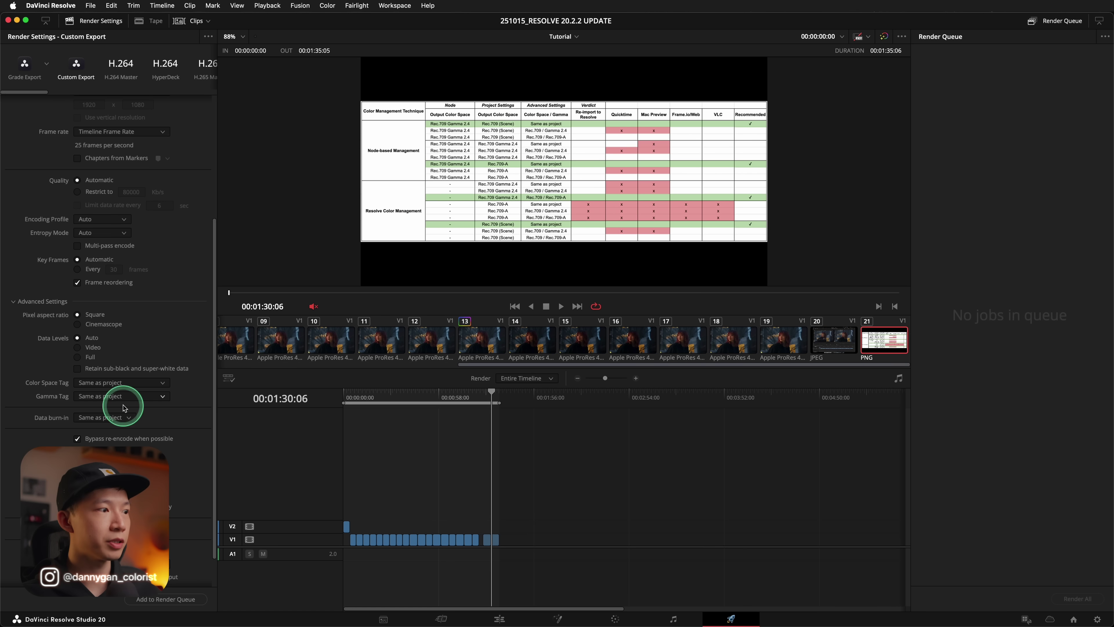